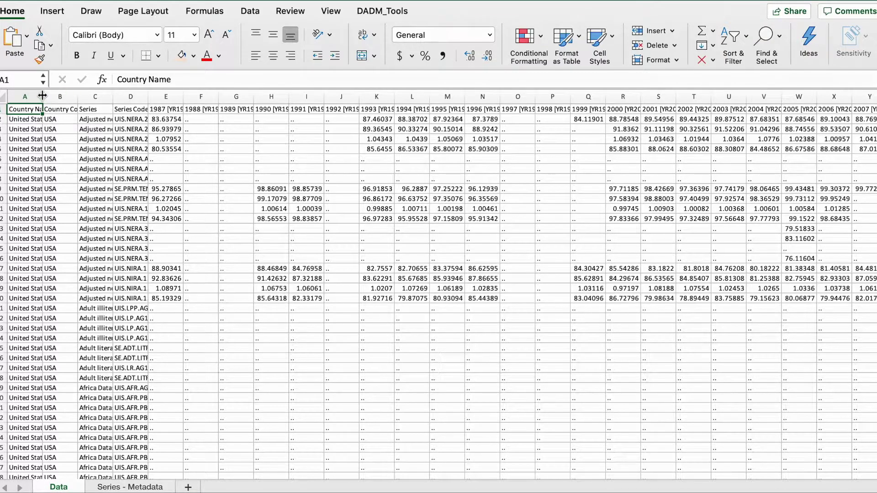
# Widen the Country Name column and delete the Country Code column.
pyautogui.moveTo(42, 96); pyautogui.dragTo(76, 96)
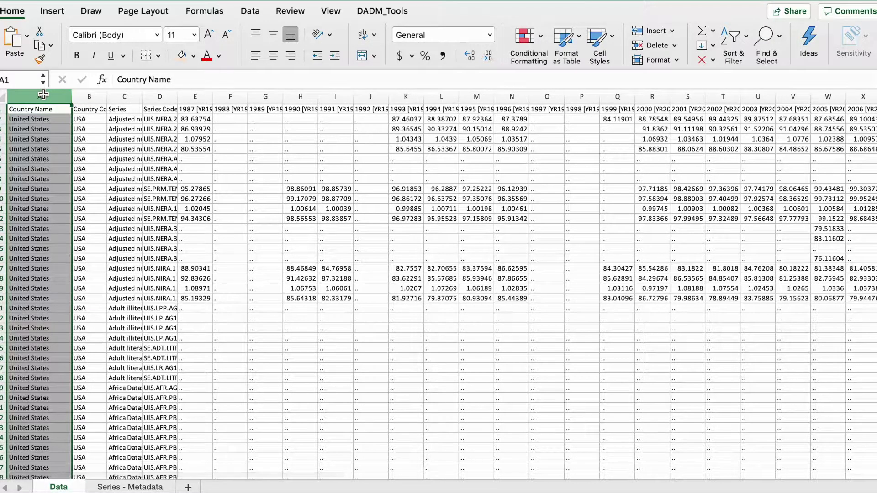
pyautogui.click(89, 96)
pyautogui.moveTo(107, 96); pyautogui.dragTo(120, 96)
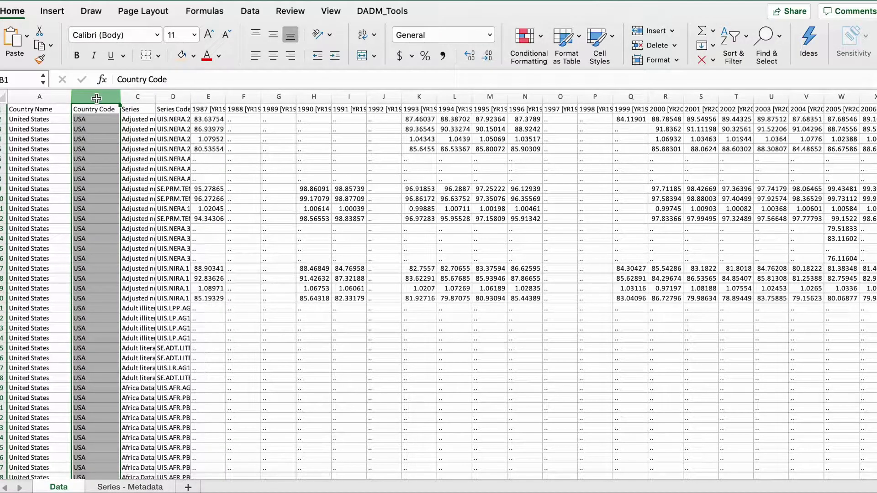
pyautogui.rightClick(96, 98)
pyautogui.click(137, 181)
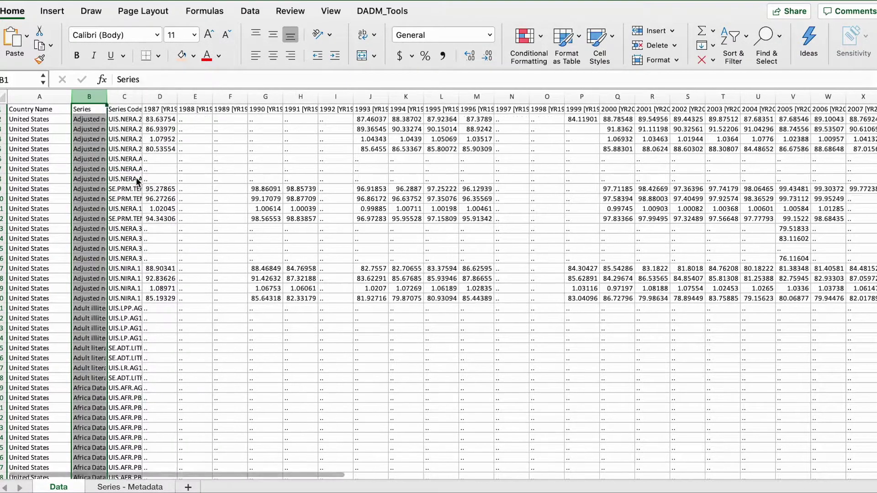
# Widen the Series column so full names show, then delete the Series Code column.
pyautogui.click(50, 95)
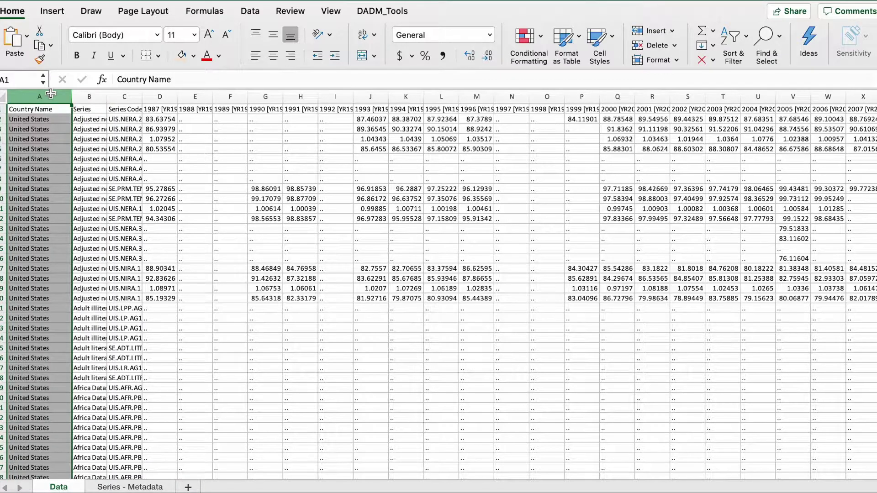
pyautogui.click(92, 96)
pyautogui.moveTo(107, 96); pyautogui.dragTo(215, 95)
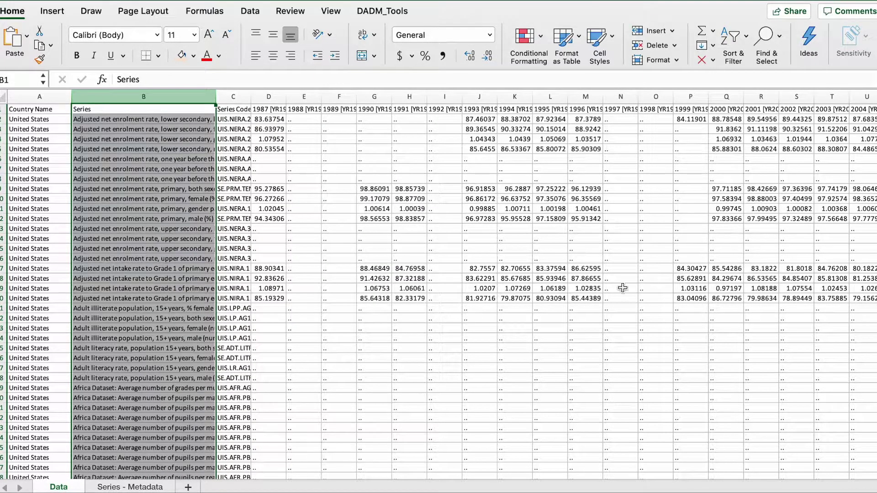
pyautogui.moveTo(216, 97); pyautogui.dragTo(334, 94)
pyautogui.click(281, 97)
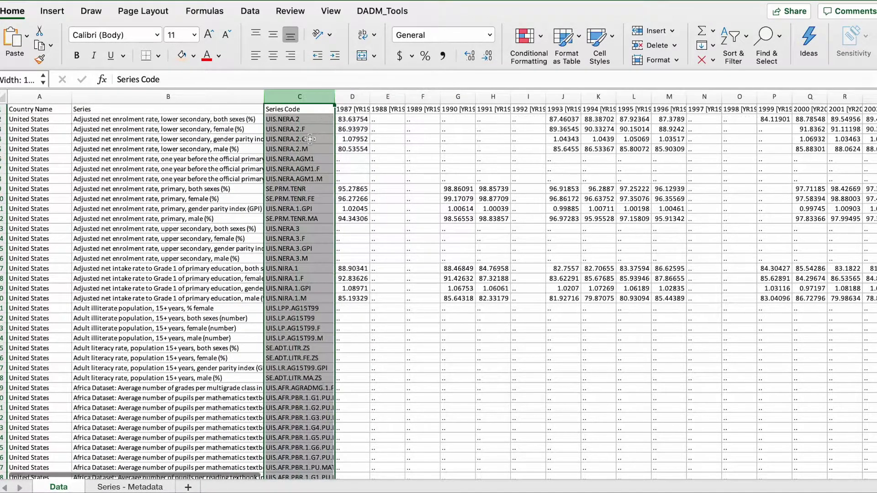
pyautogui.scroll(5, 539, 167)
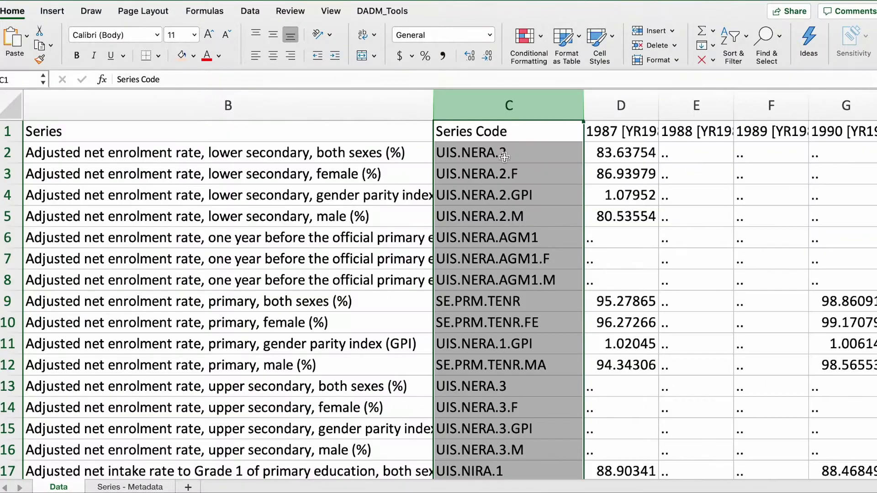
pyautogui.click(498, 100)
pyautogui.rightClick(490, 108)
pyautogui.click(537, 191)
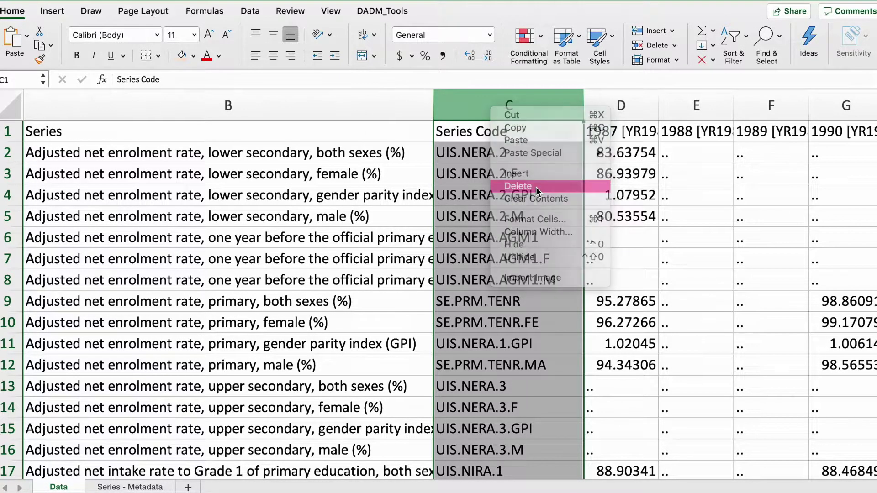
pyautogui.hscroll(8, 535, 187)
# Replace the '1987 [YR1987]' header in C1 with plain 1987.
pyautogui.click(215, 132)
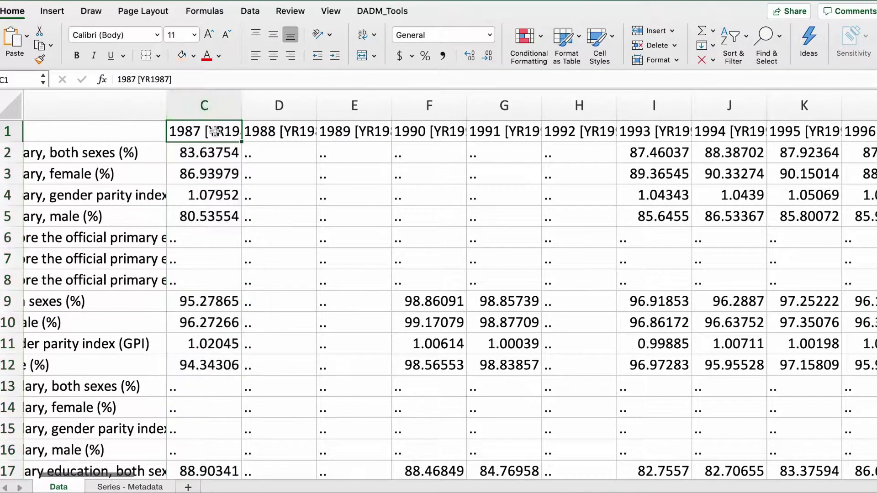
pyautogui.hscroll(3, 623, 149)
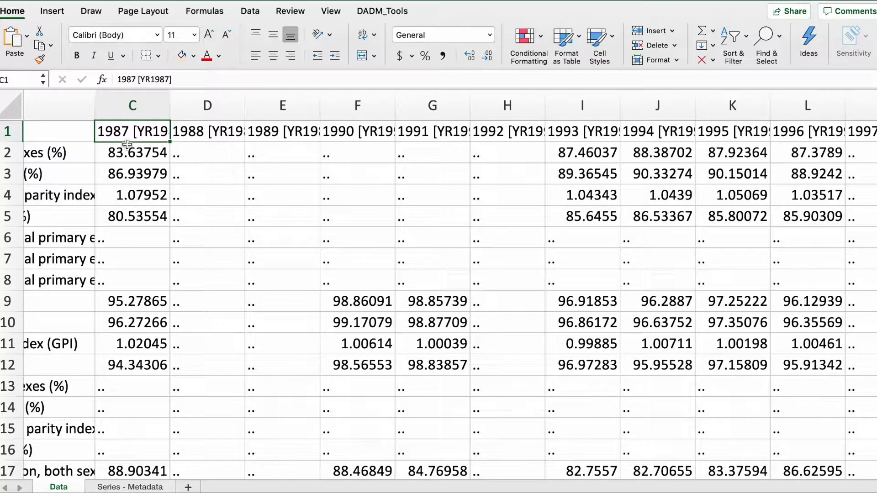
pyautogui.tripleClick(127, 143)
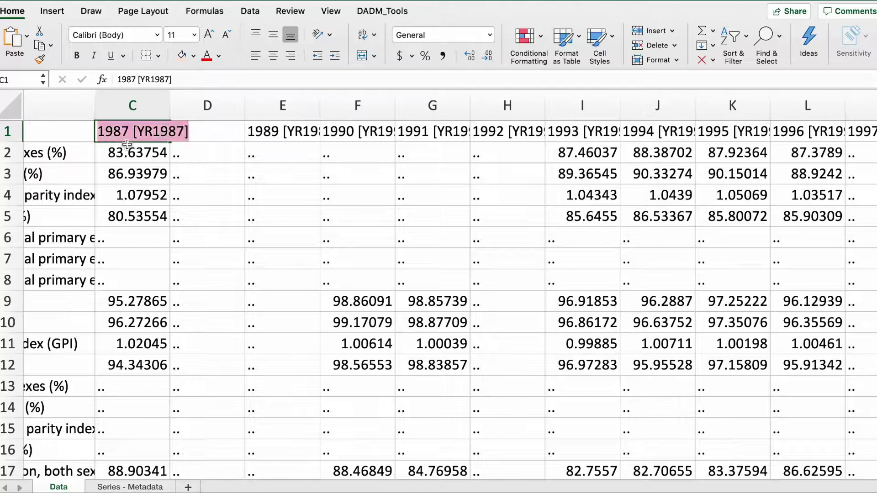
pyautogui.write('1987')
pyautogui.press('Return')
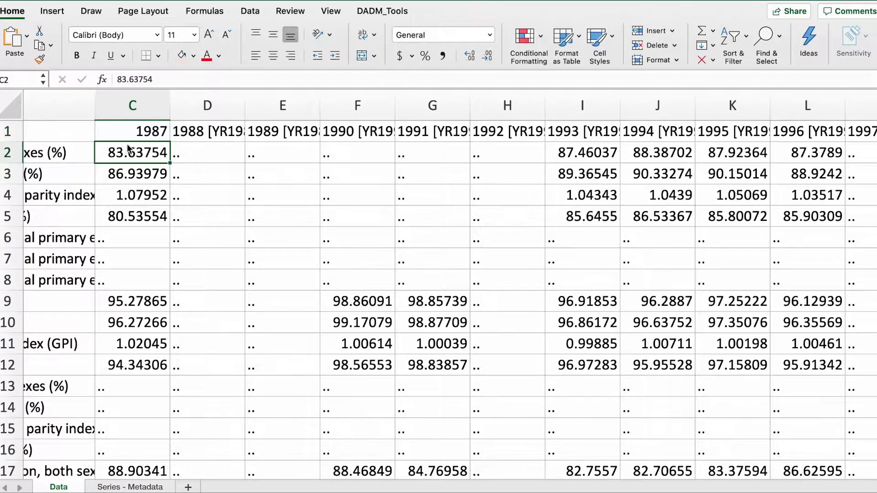
pyautogui.click(130, 132)
pyautogui.hscroll(-5, 130, 131)
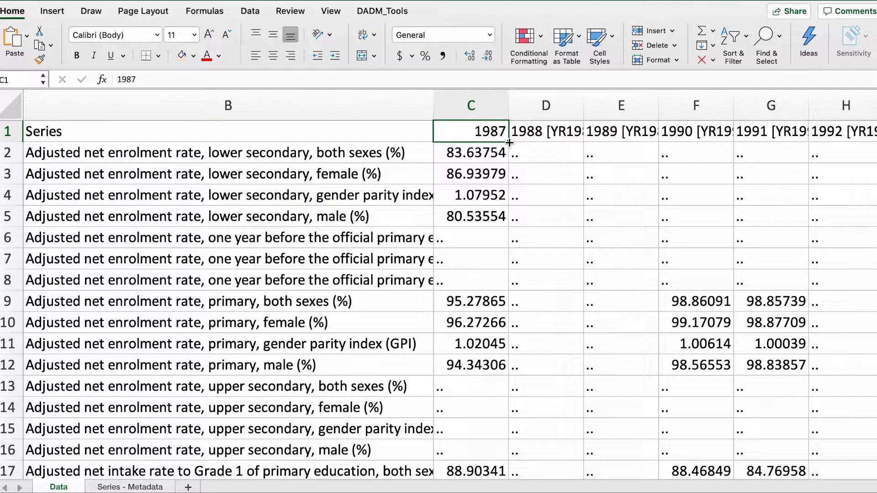
# Fill row 1 across as a series of consecutive years from 1987.
pyautogui.moveTo(509, 142); pyautogui.dragTo(776, 149)
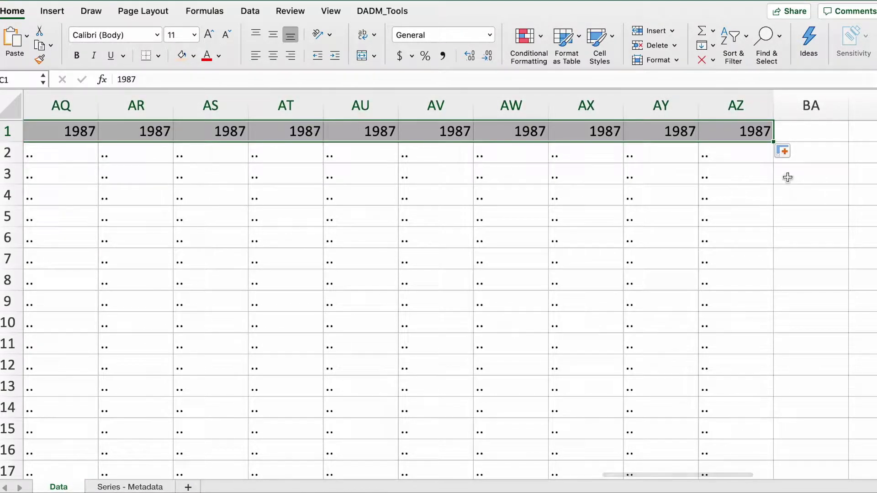
pyautogui.click(792, 153)
pyautogui.click(797, 179)
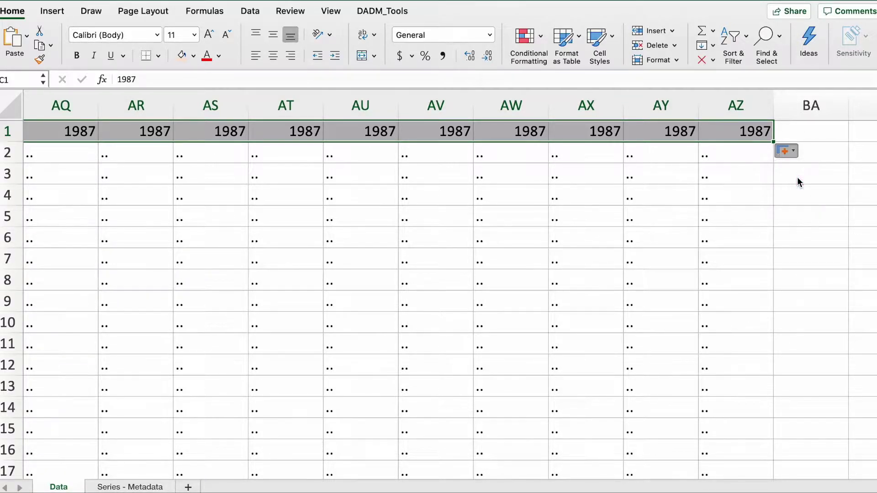
pyautogui.click(302, 235)
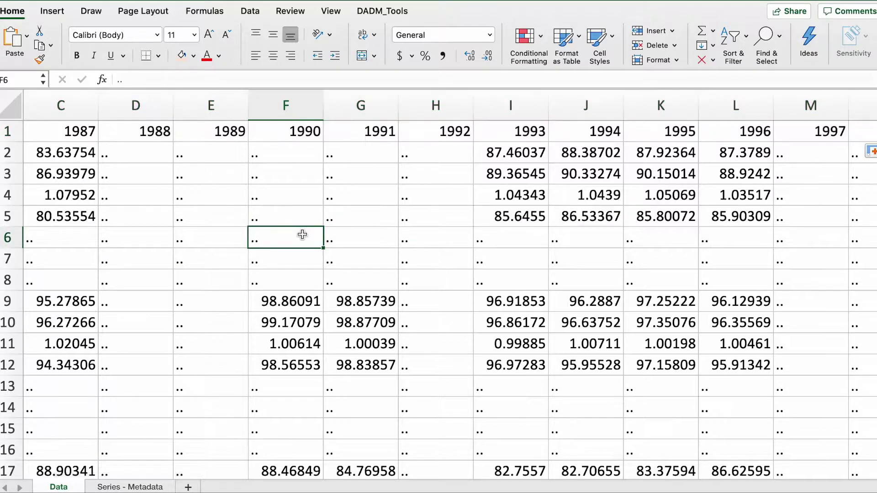
pyautogui.hscroll(20, 303, 234)
pyautogui.hscroll(-15, 302, 234)
pyautogui.hscroll(7, 302, 234)
pyautogui.hscroll(3, 302, 235)
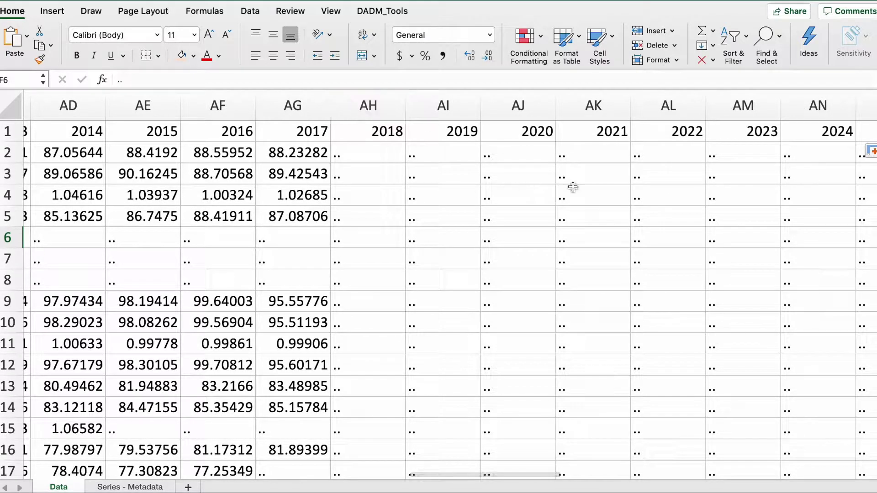
# Clear the contents of the empty year columns from 2018 onward (AH to the last).
pyautogui.moveTo(365, 105); pyautogui.dragTo(814, 89)
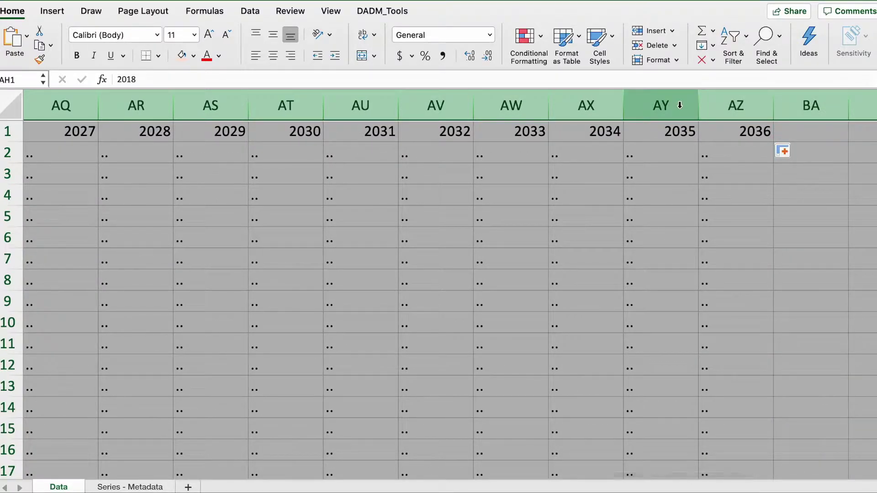
pyautogui.press('Delete')
pyautogui.click(357, 172)
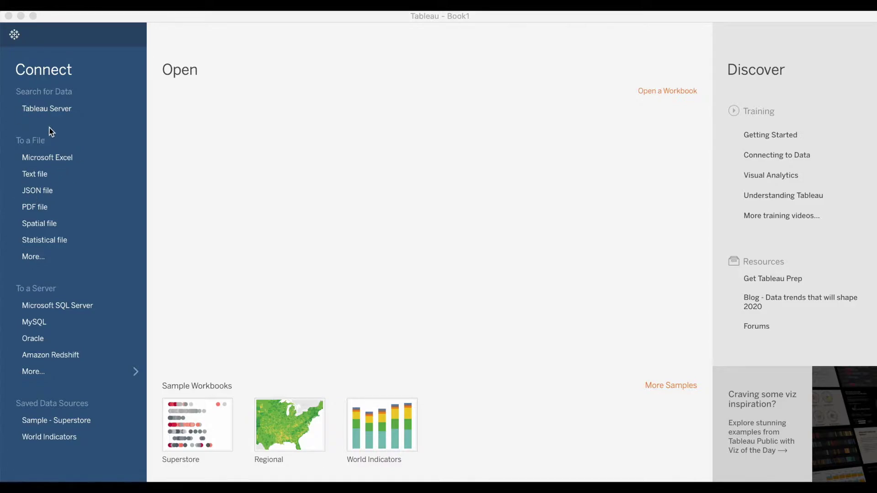
# Connect Tableau to the Data_Extract_From_Education_Statistics_-_All_Indicators Excel file in Downloads.
pyautogui.click(64, 160)
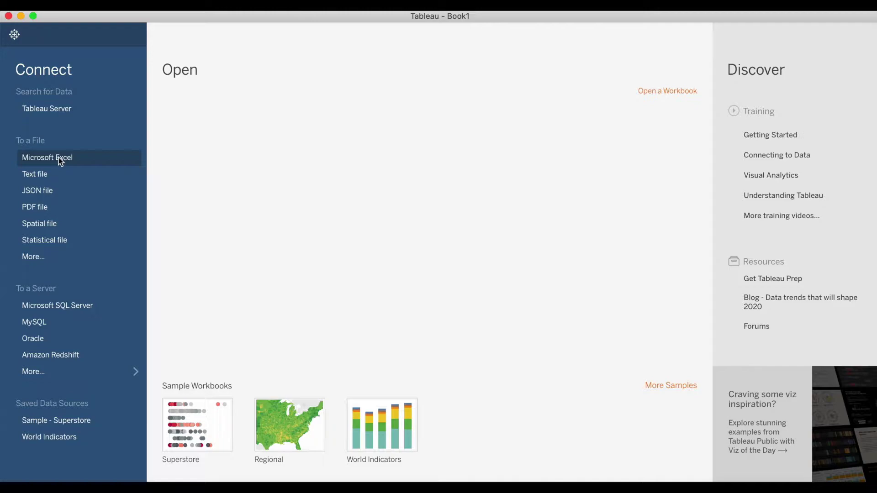
pyautogui.click(59, 158)
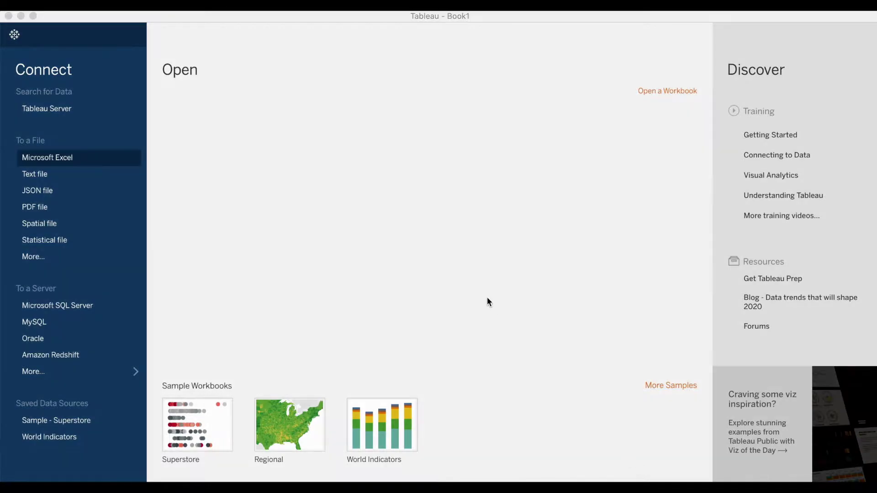
pyautogui.click(49, 159)
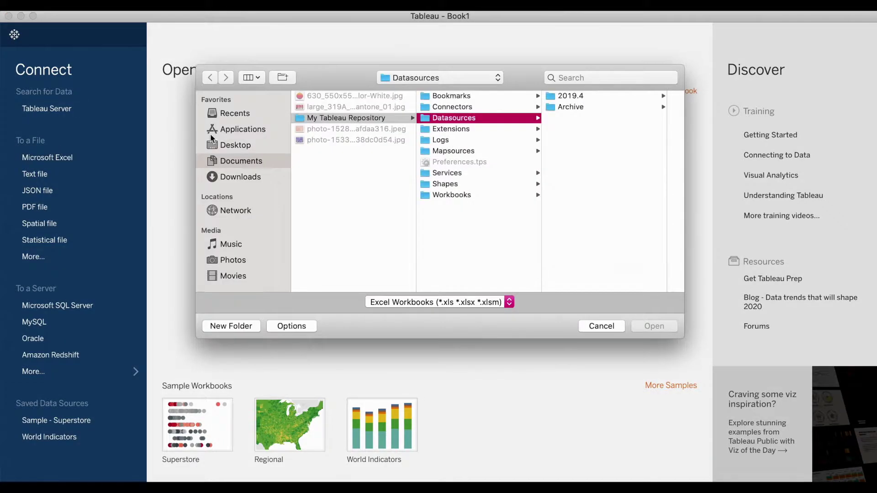
pyautogui.click(241, 177)
pyautogui.click(360, 96)
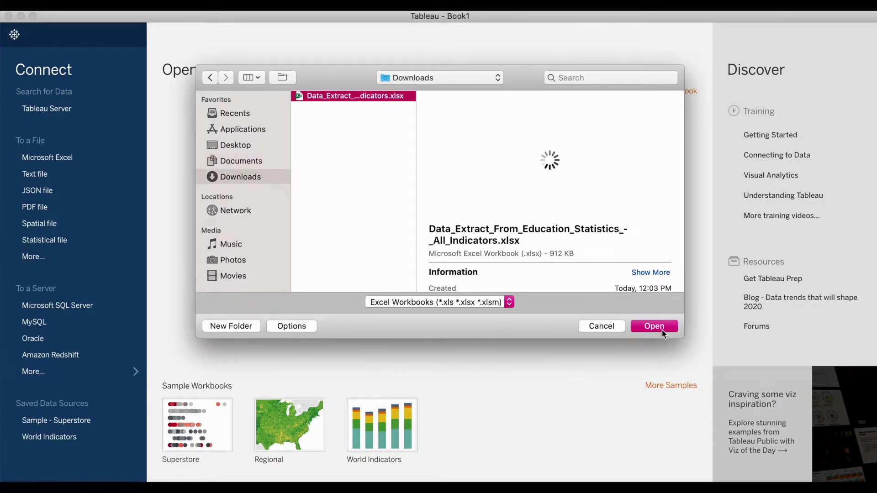
pyautogui.click(662, 332)
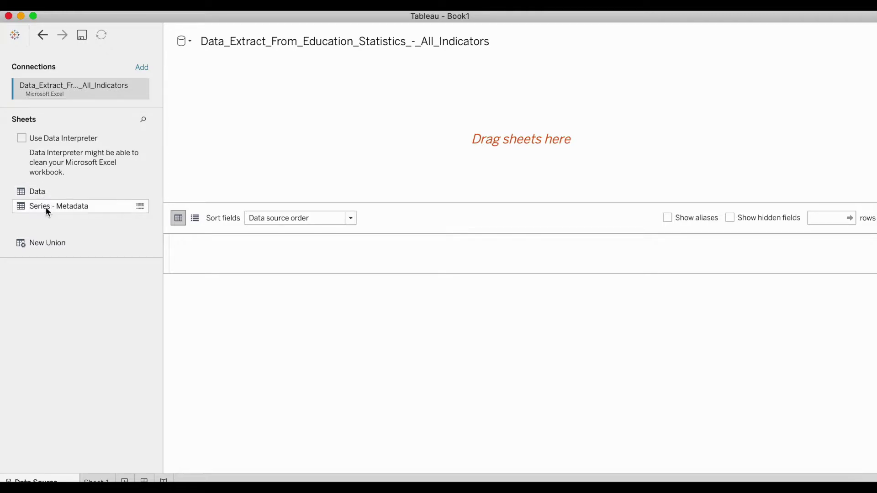
pyautogui.click(39, 195)
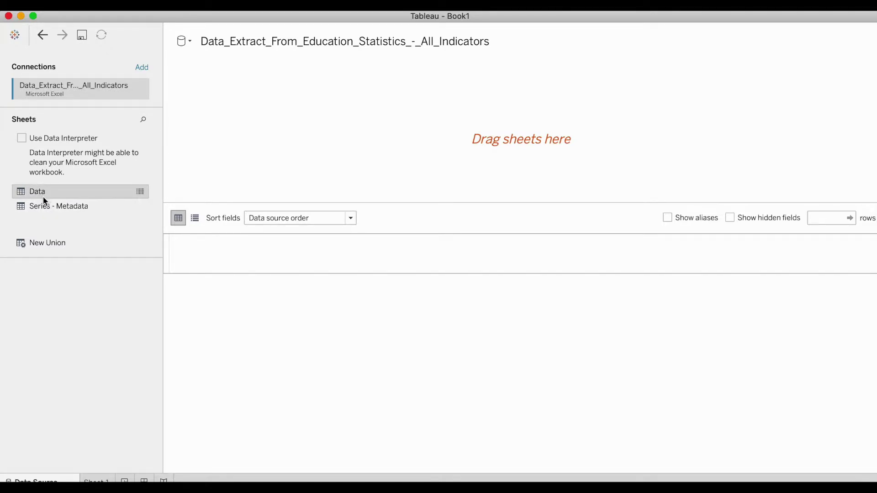
pyautogui.click(140, 192)
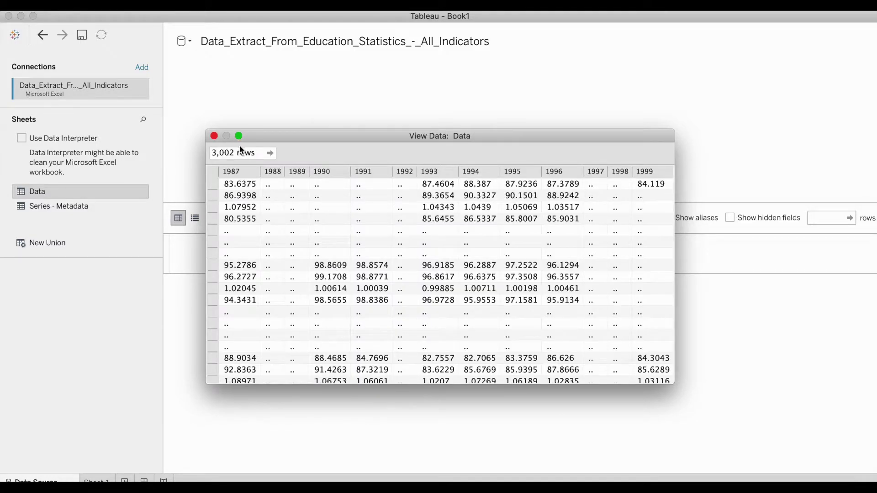
pyautogui.click(214, 136)
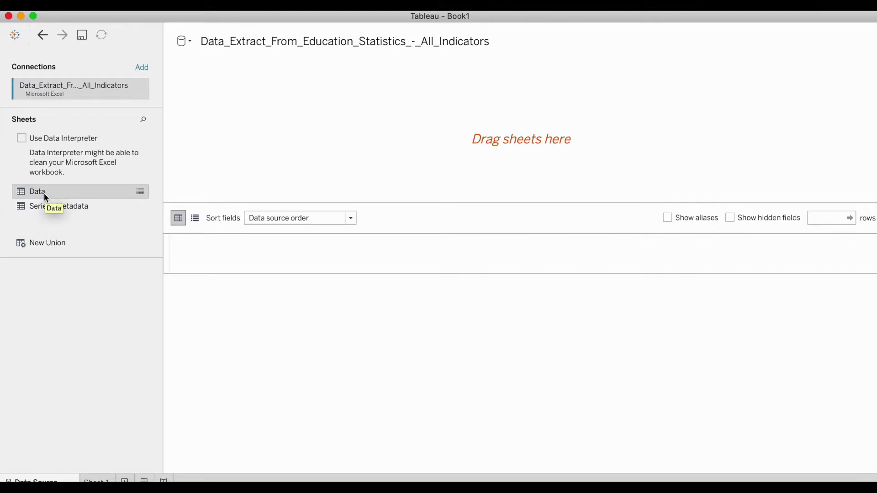
pyautogui.moveTo(44, 194); pyautogui.dragTo(450, 141)
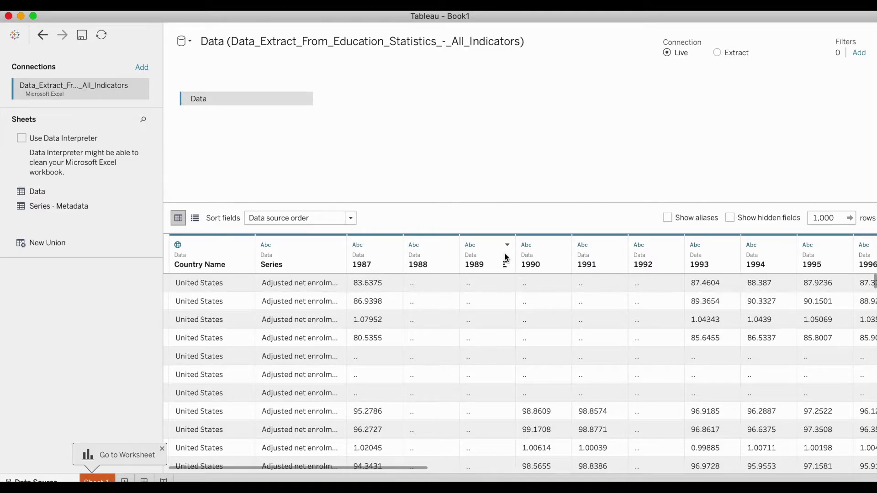
# Turn on Data Interpreter to convert the Data sheet's year columns into numbers.
pyautogui.click(21, 138)
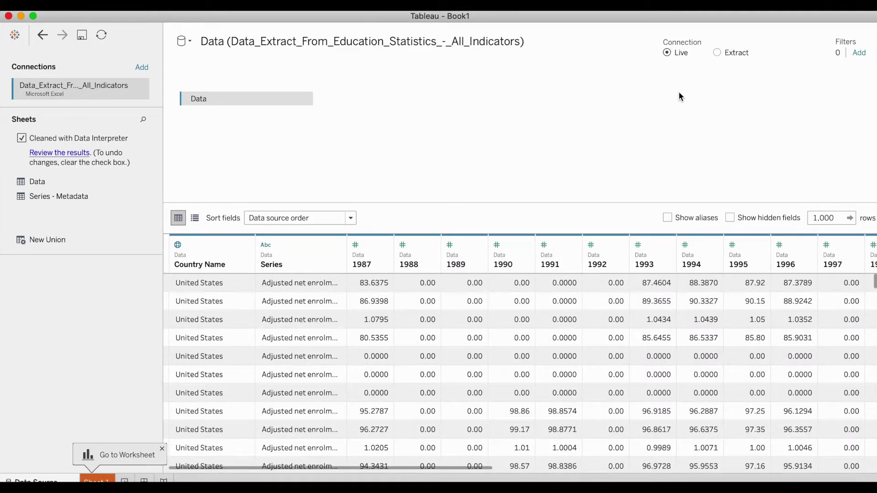
# Switch the data source connection from Live to Extract.
pyautogui.click(717, 52)
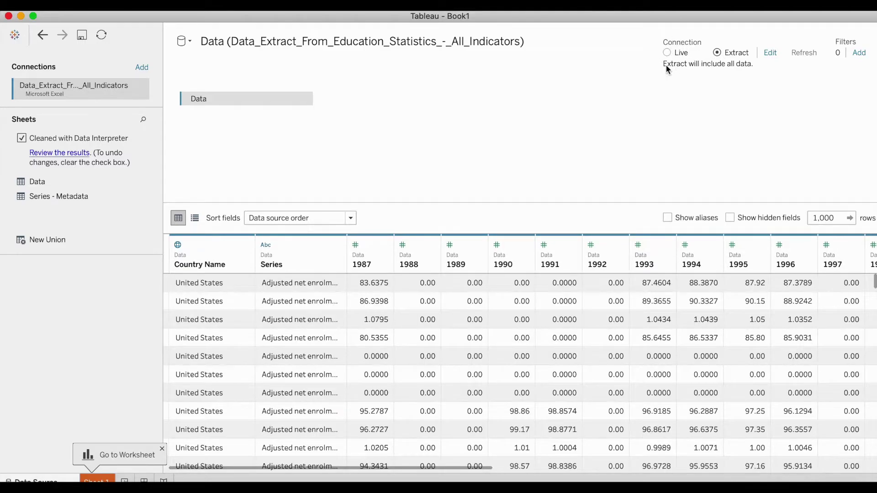
pyautogui.hscroll(10, 277, 283)
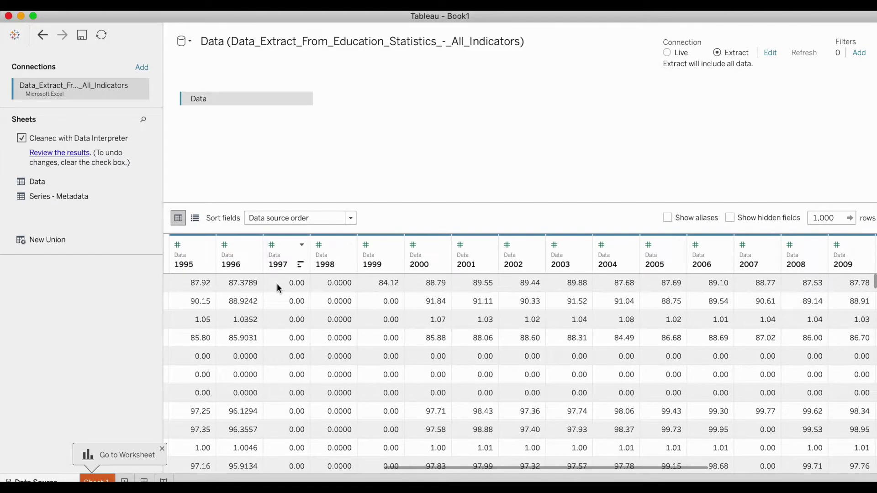
pyautogui.hscroll(-8, 277, 284)
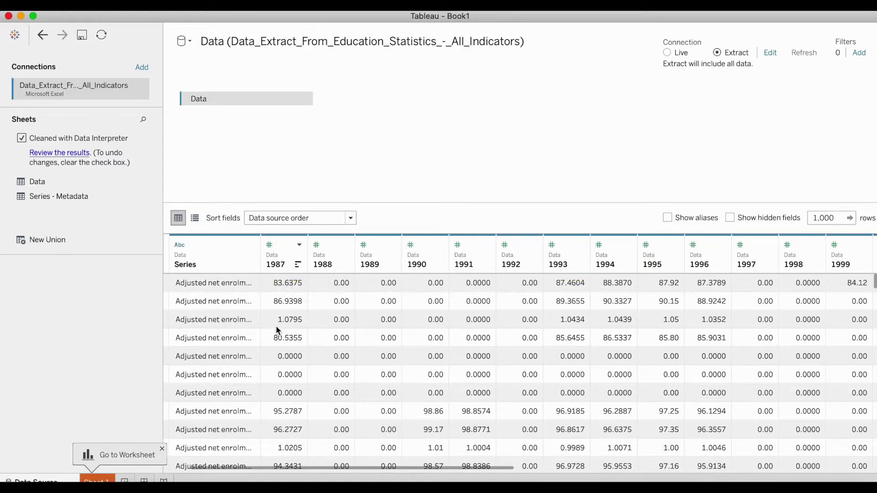
pyautogui.hscroll(-2, 270, 370)
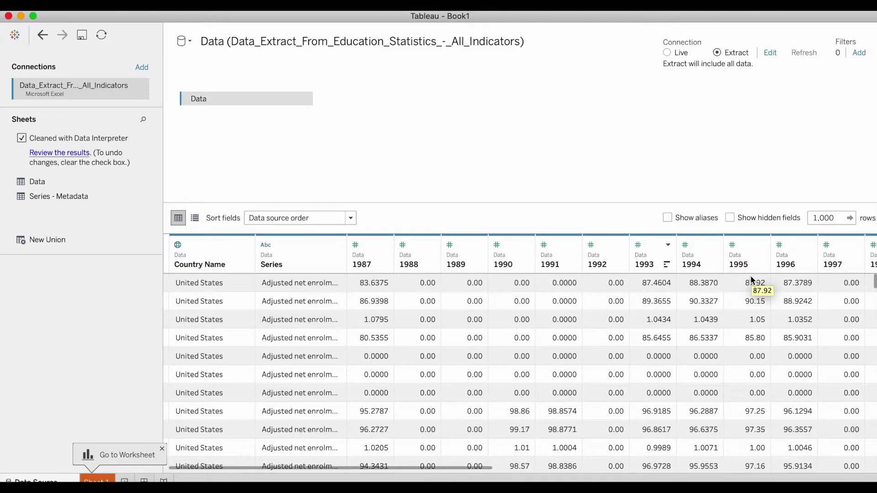
pyautogui.hscroll(15, 750, 276)
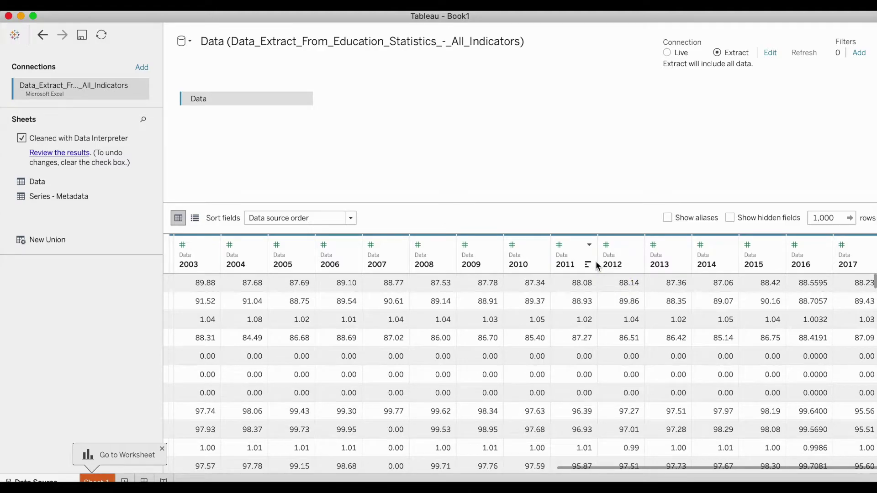
pyautogui.hscroll(-10, 497, 311)
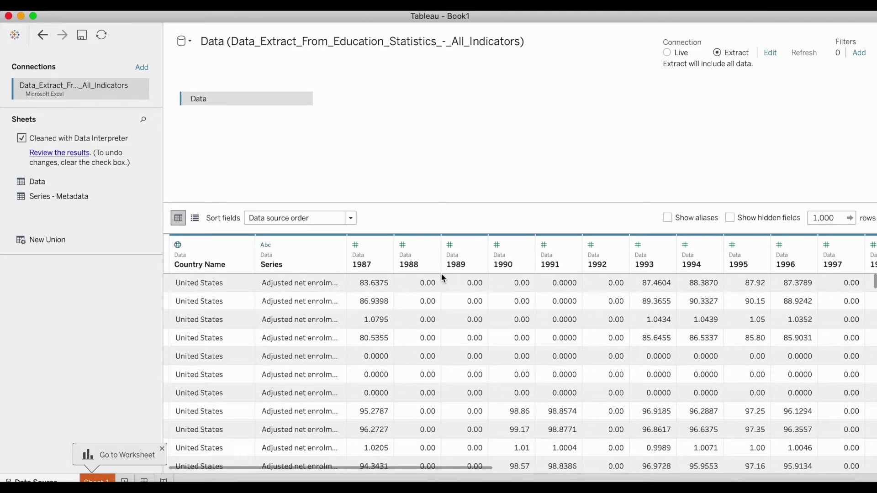
# Check the 1987 column's data type, keeping it, and try selecting year columns to 2017.
pyautogui.click(356, 245)
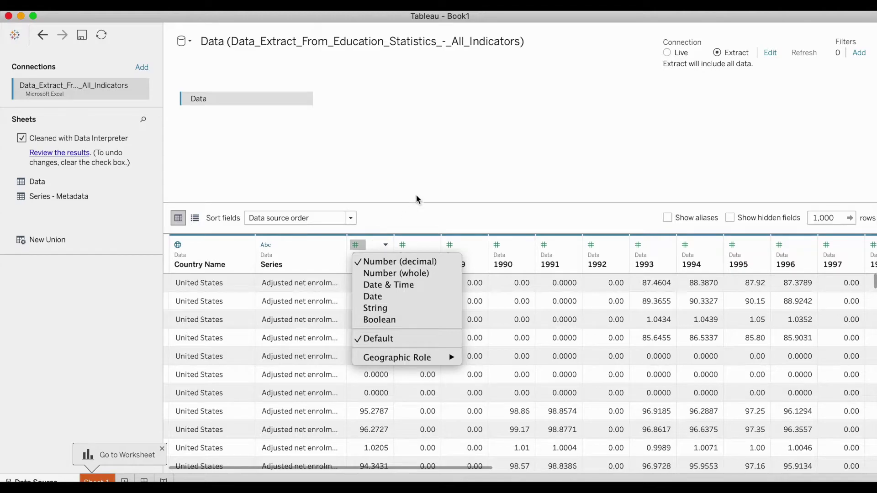
pyautogui.click(415, 199)
pyautogui.click(372, 244)
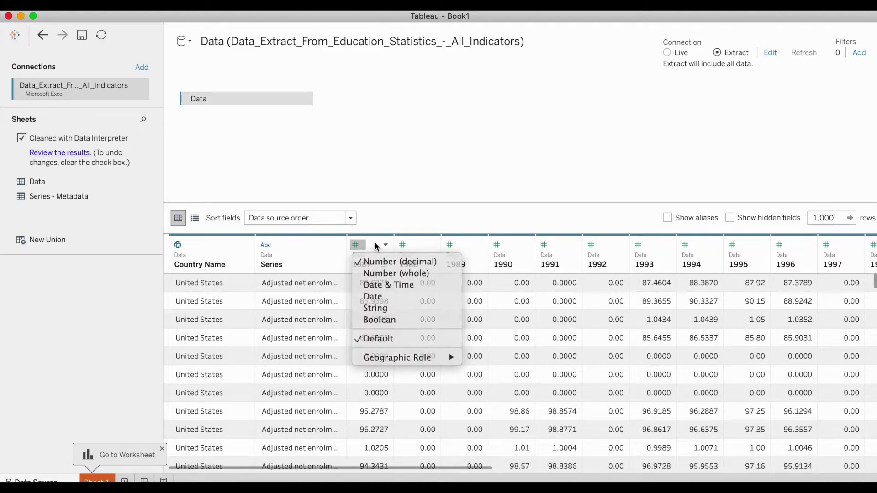
pyautogui.click(376, 247)
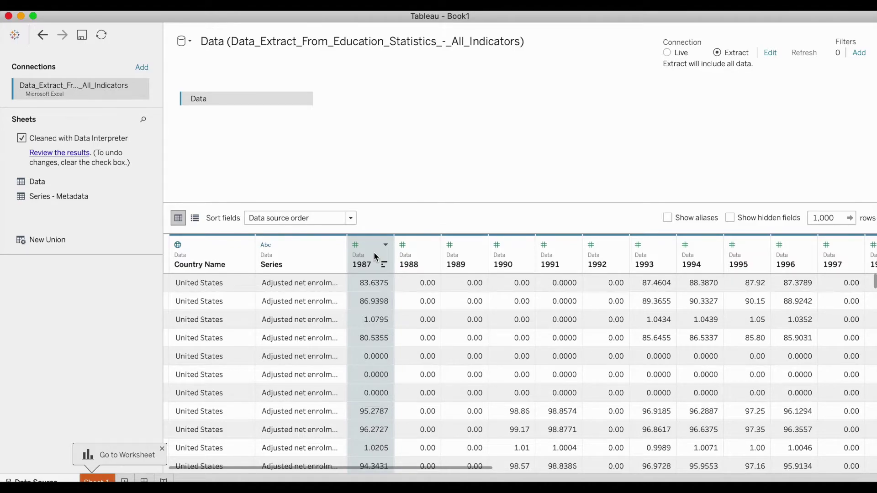
pyautogui.hscroll(15, 521, 320)
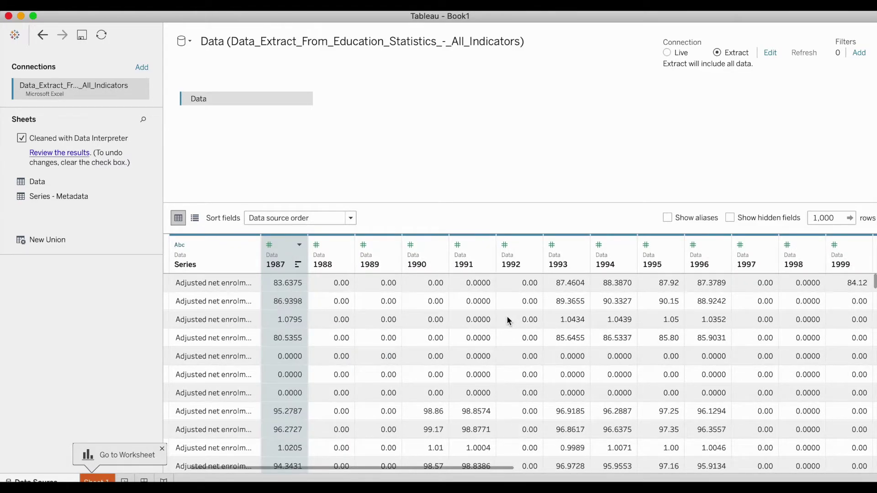
pyautogui.scroll(-4, 508, 321)
pyautogui.scroll(4, 507, 319)
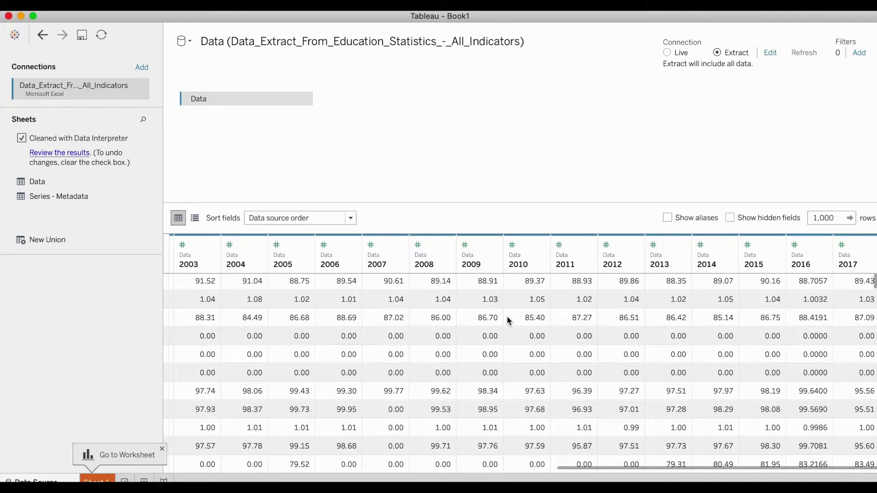
pyautogui.click(863, 247)
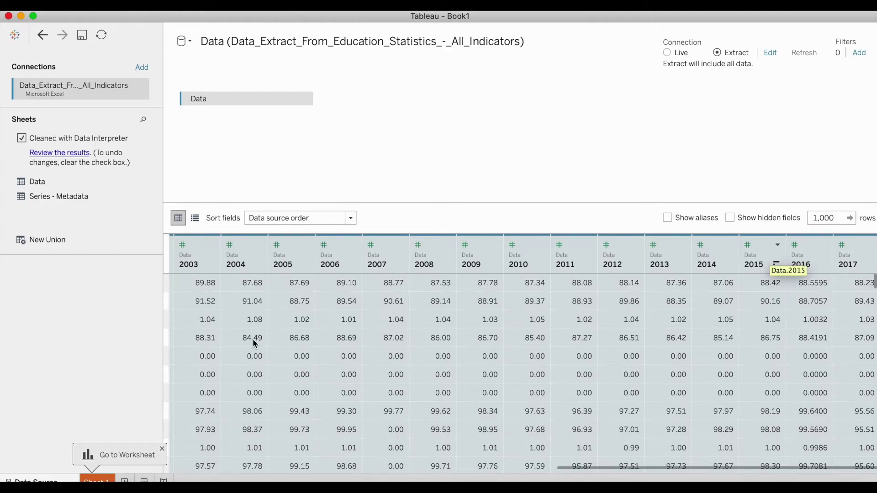
pyautogui.hscroll(-15, 254, 342)
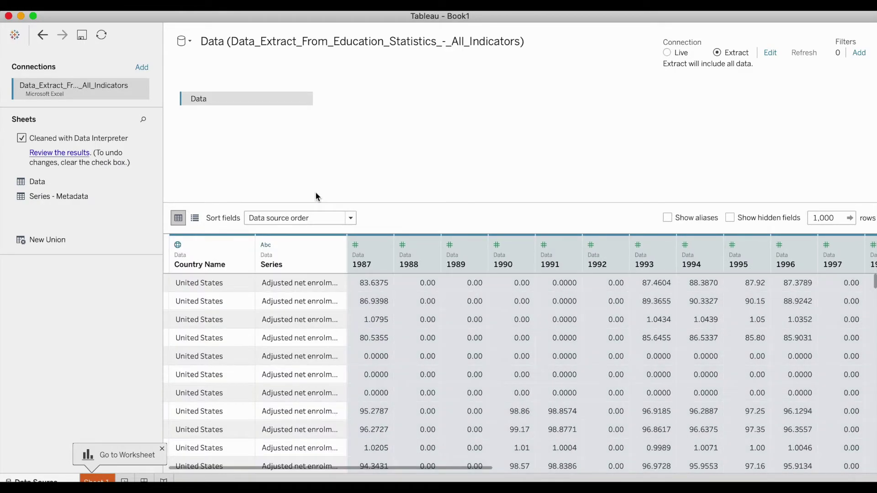
pyautogui.click(299, 325)
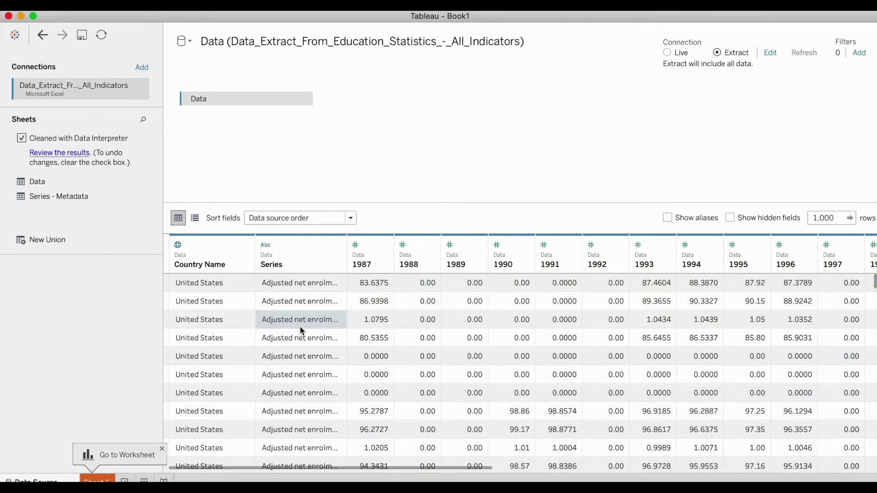
# Select all year columns from 1987 through 2017.
pyautogui.click(372, 247)
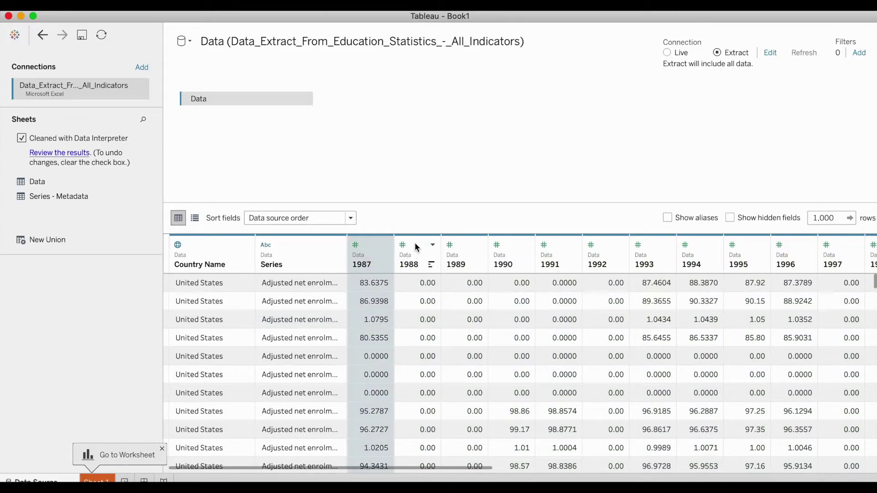
pyautogui.keyDown('shift'); pyautogui.click(457, 248); pyautogui.keyUp('shift')
pyautogui.click(320, 300)
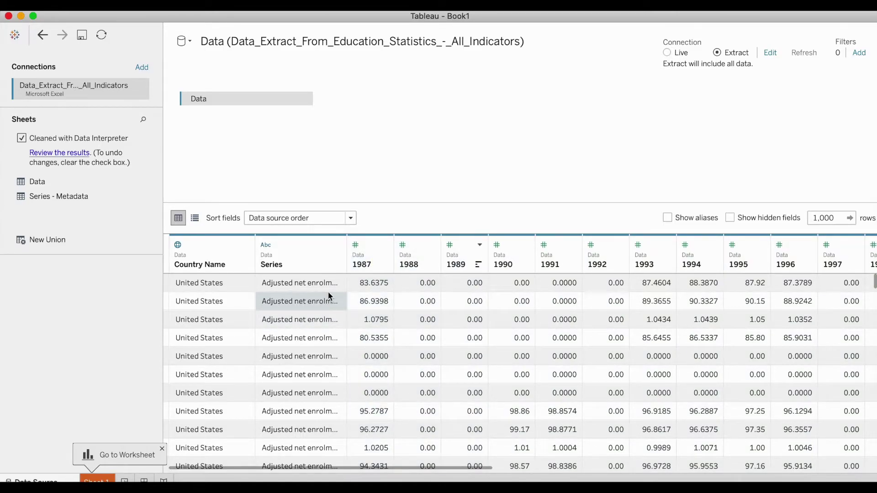
pyautogui.click(374, 244)
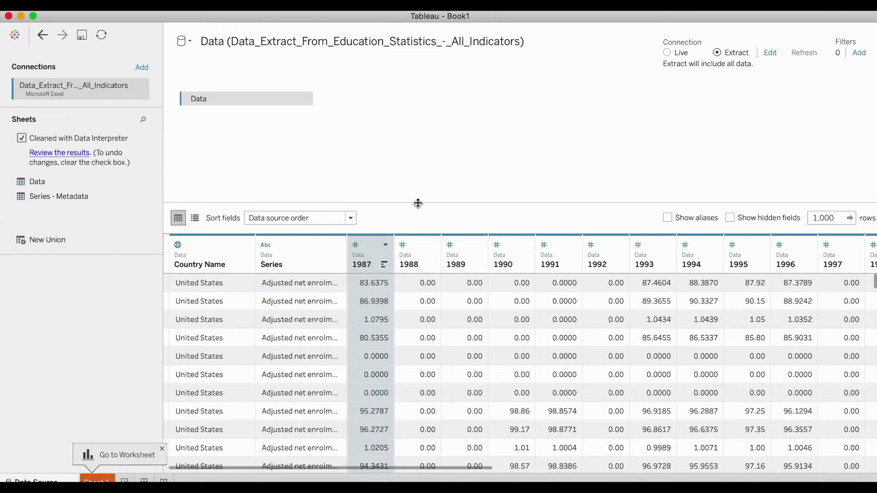
pyautogui.hscroll(15, 501, 317)
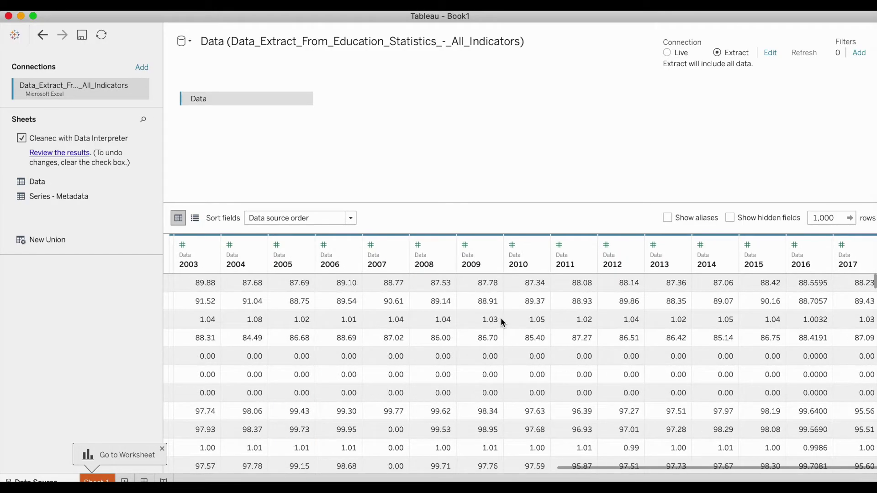
pyautogui.click(841, 244)
pyautogui.click(865, 247)
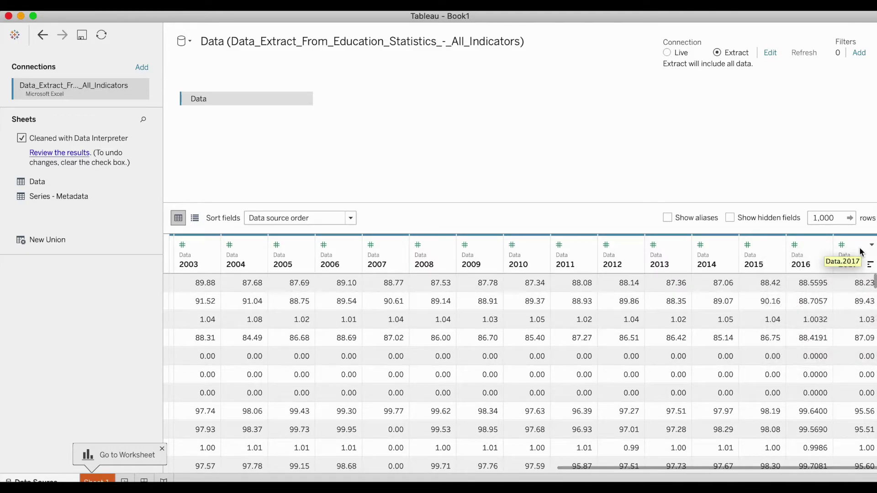
pyautogui.keyDown('shift'); pyautogui.click(860, 252); pyautogui.keyUp('shift')
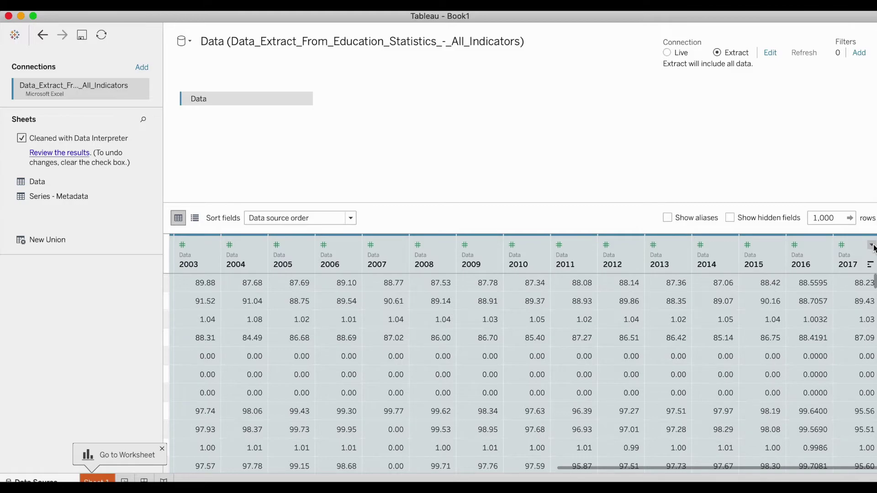
pyautogui.click(871, 248)
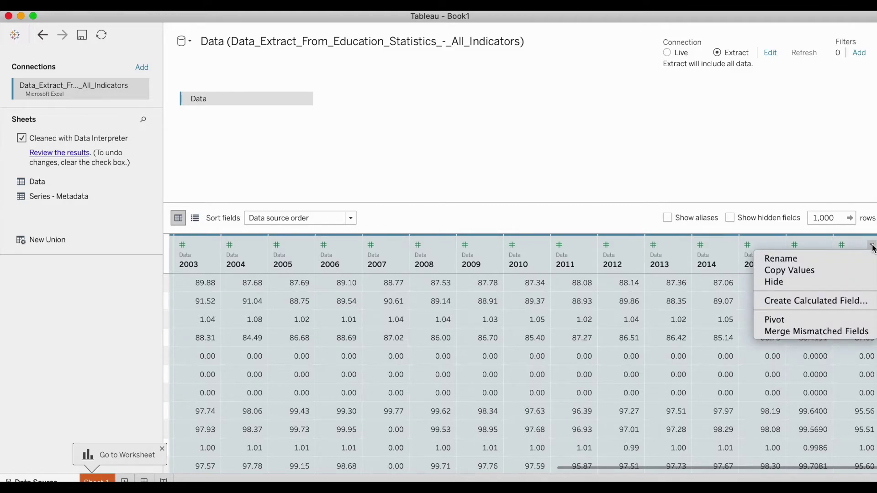
# Pivot the selected year columns into rows and rename Pivot Field Names to 'Year'.
pyautogui.click(814, 319)
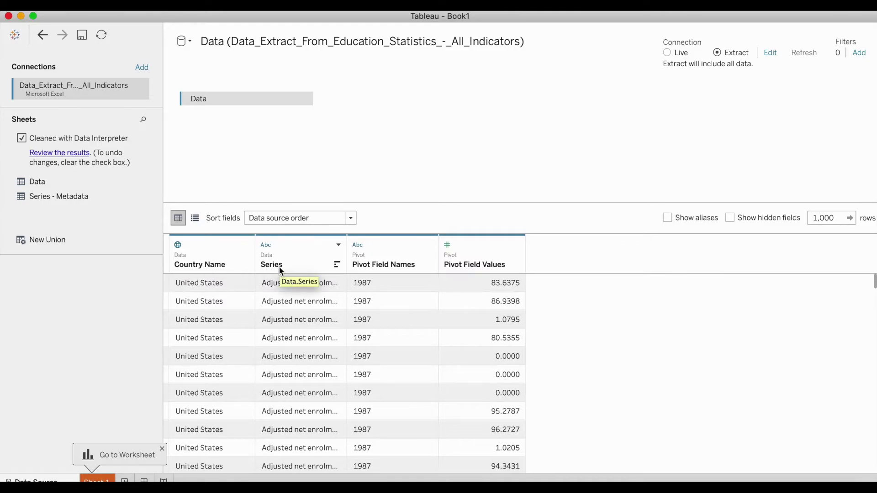
pyautogui.click(380, 263)
pyautogui.click(379, 263)
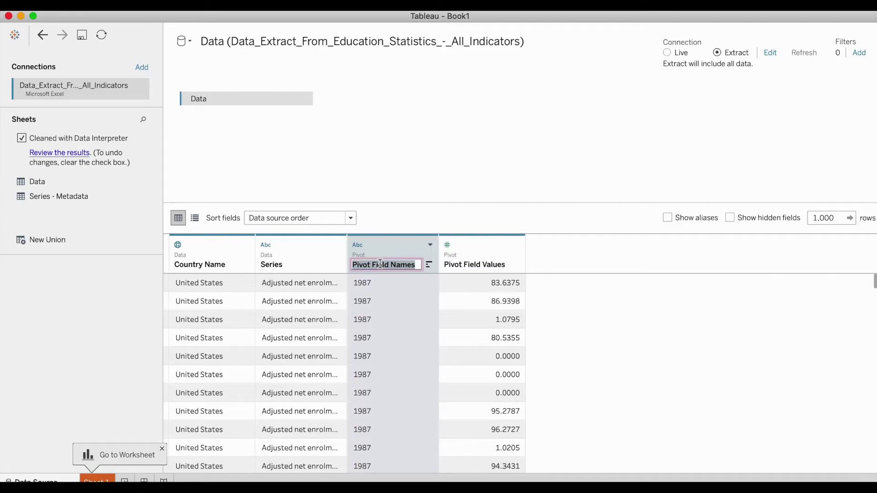
pyautogui.write('Year')
pyautogui.press('Return')
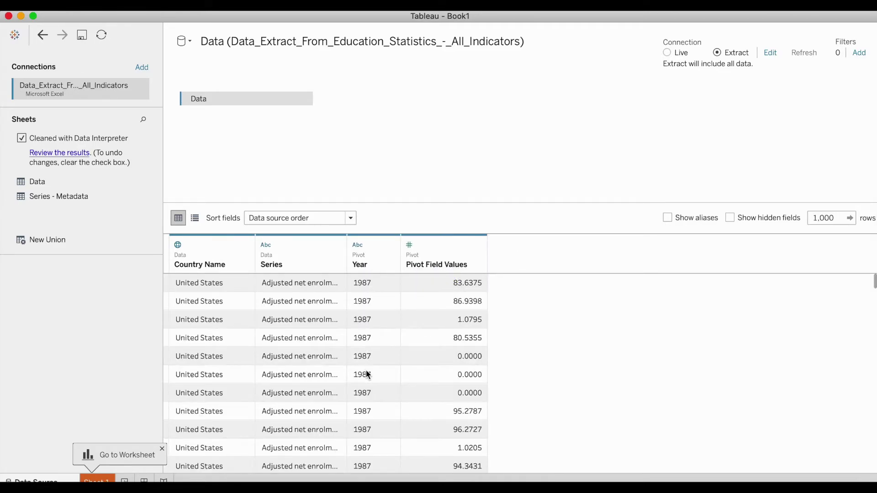
# Scroll through the pivoted rows and check the Country Name data type.
pyautogui.scroll(-10, 366, 372)
pyautogui.scroll(-10, 366, 372)
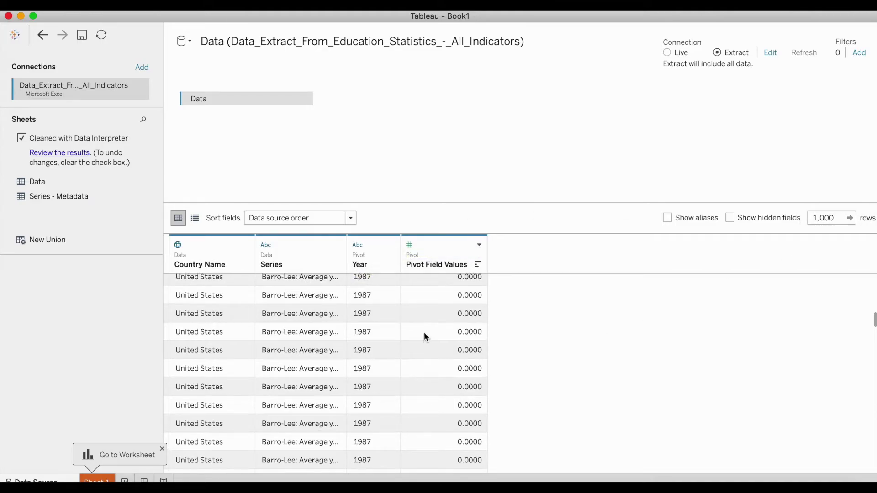
pyautogui.scroll(5, 424, 332)
pyautogui.scroll(3, 424, 337)
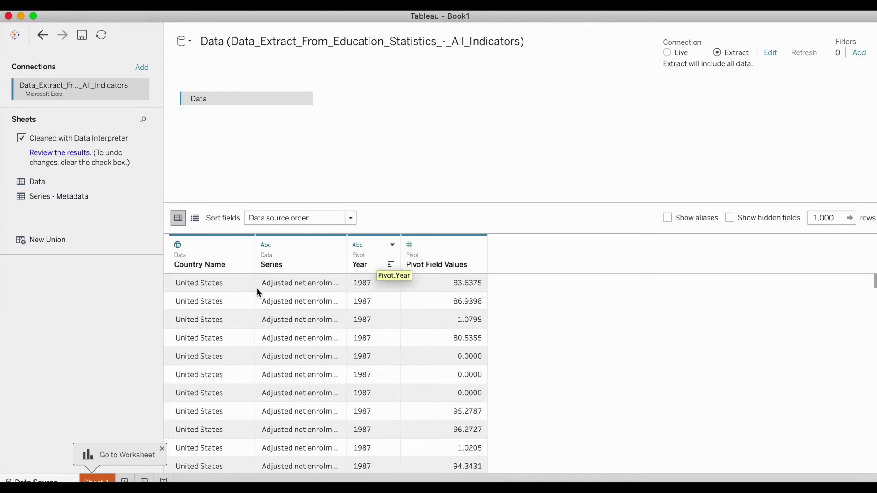
pyautogui.click(179, 245)
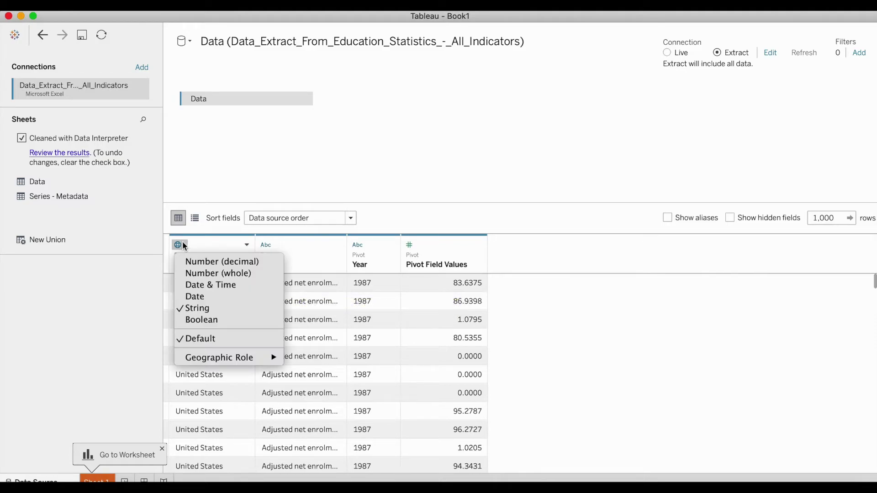
# Review the Country Name and Series data types, leaving both unchanged.
pyautogui.click(287, 173)
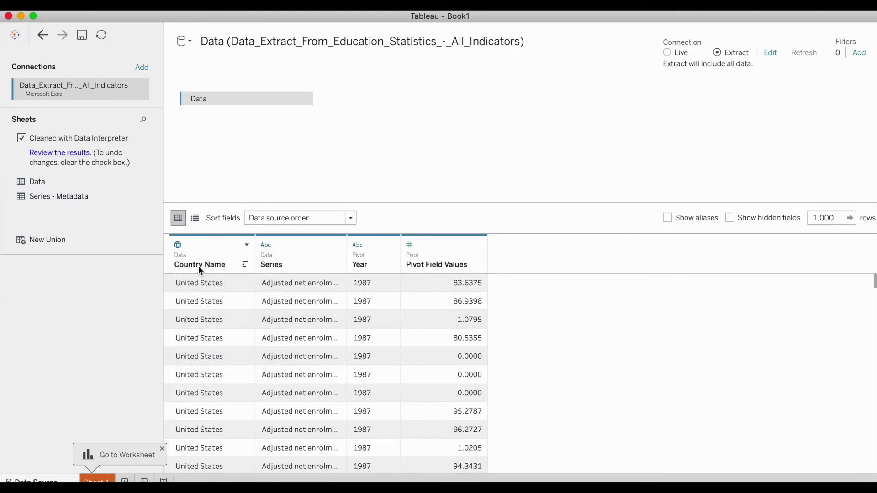
pyautogui.click(178, 246)
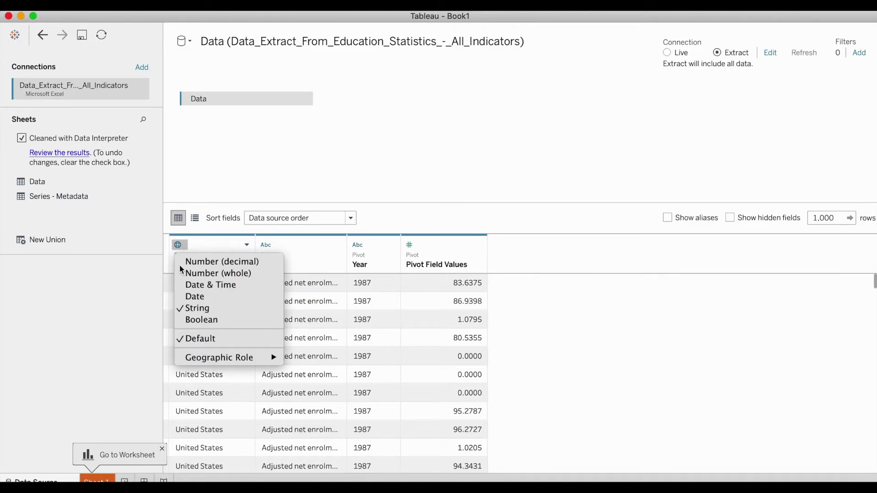
pyautogui.click(243, 187)
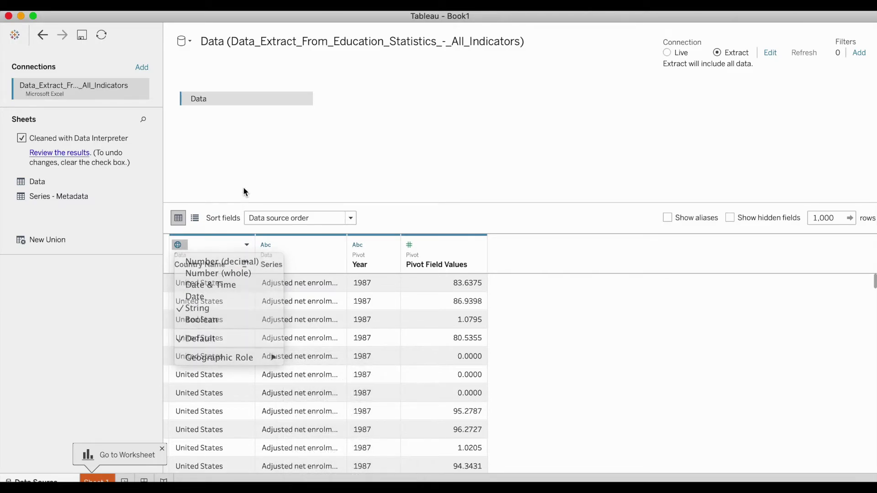
pyautogui.click(266, 246)
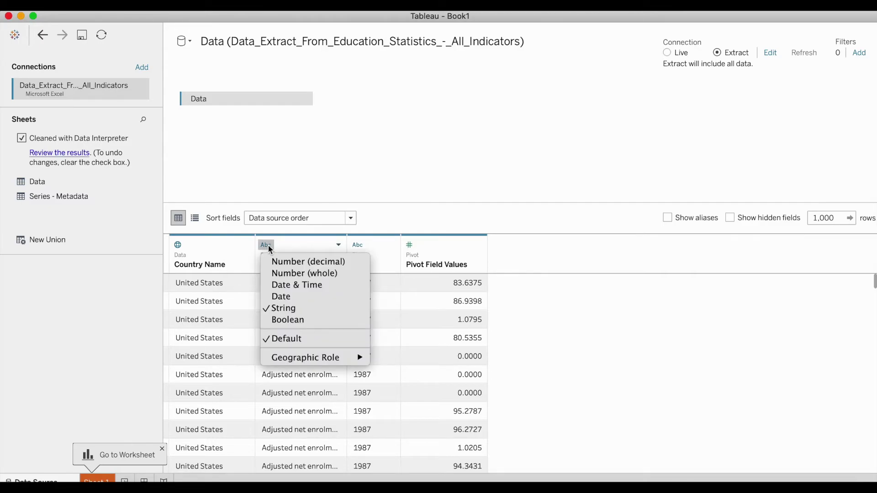
pyautogui.click(351, 151)
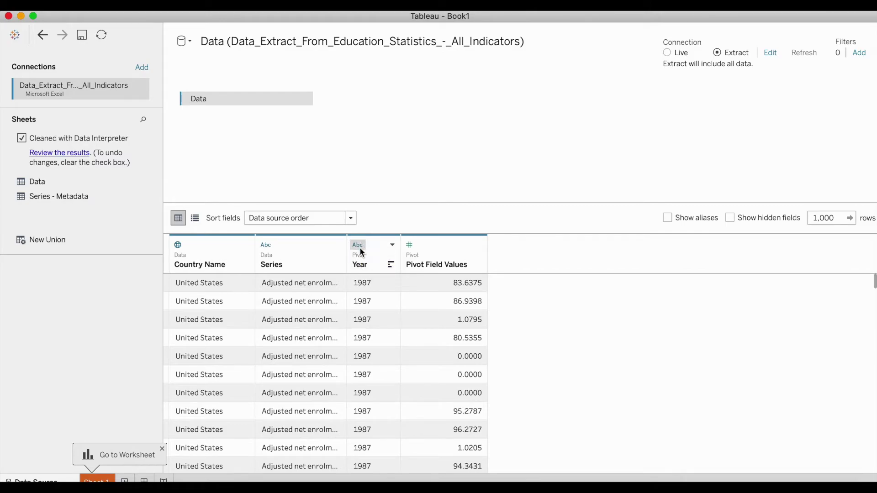
# Set Year to Date type and keep Pivot Field Values as decimal numbers.
pyautogui.click(359, 247)
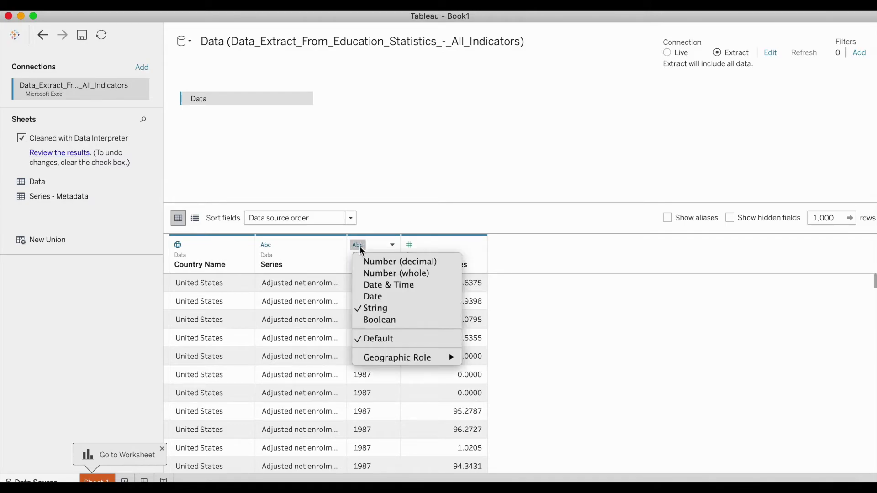
pyautogui.click(368, 298)
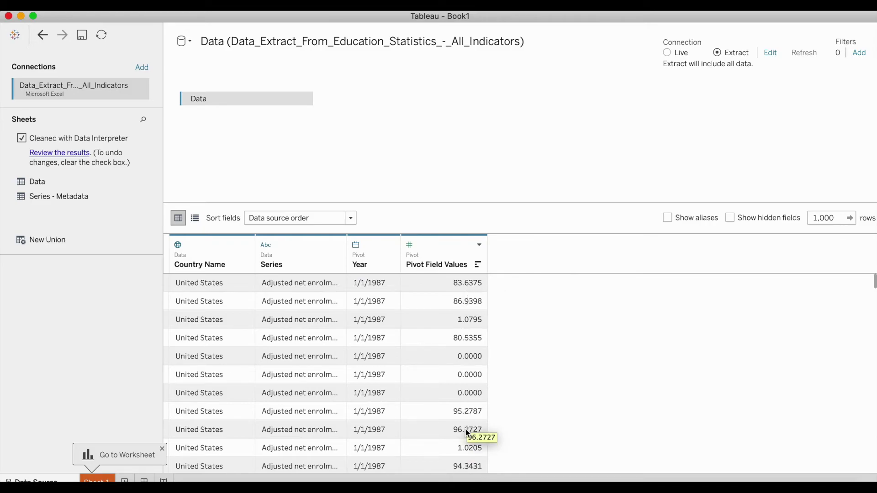
pyautogui.click(410, 246)
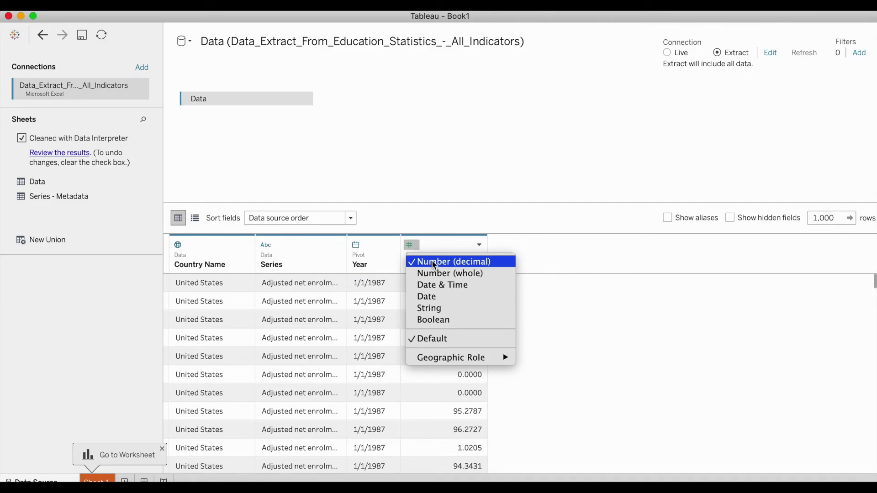
pyautogui.click(454, 153)
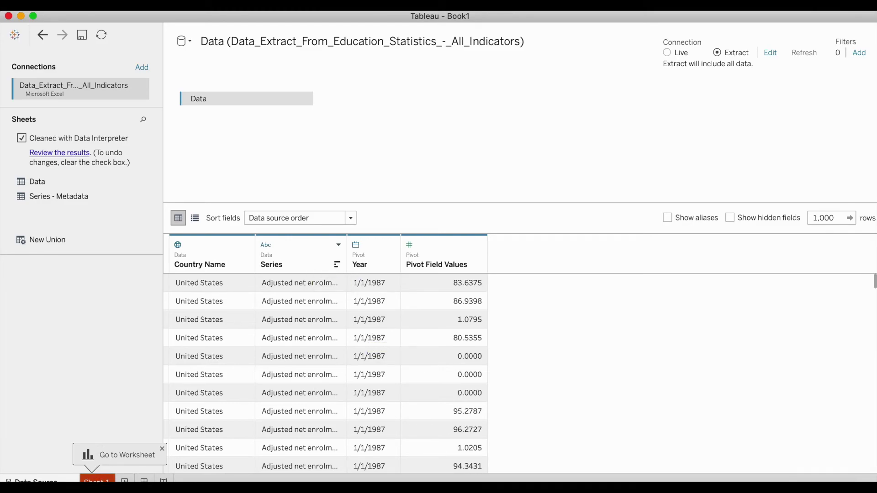
# Save the extract to the Datasources folder, open Sheet 1, and preview its underlying rows.
pyautogui.click(99, 481)
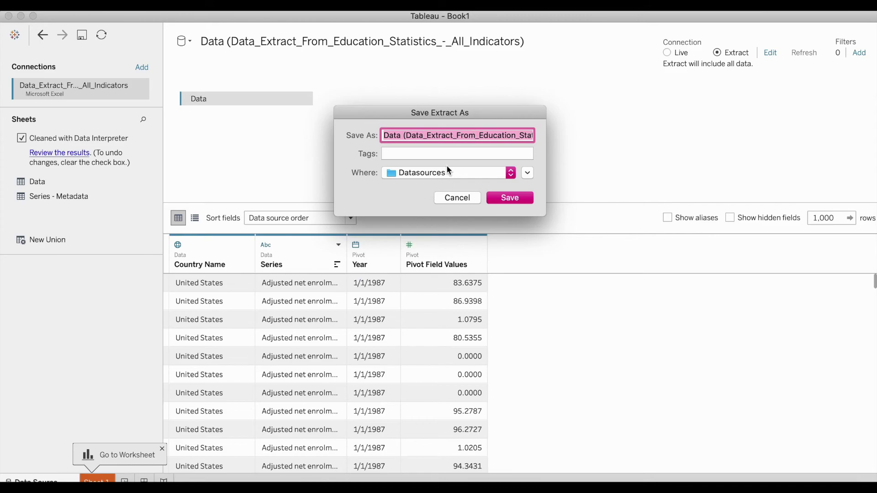
pyautogui.click(514, 197)
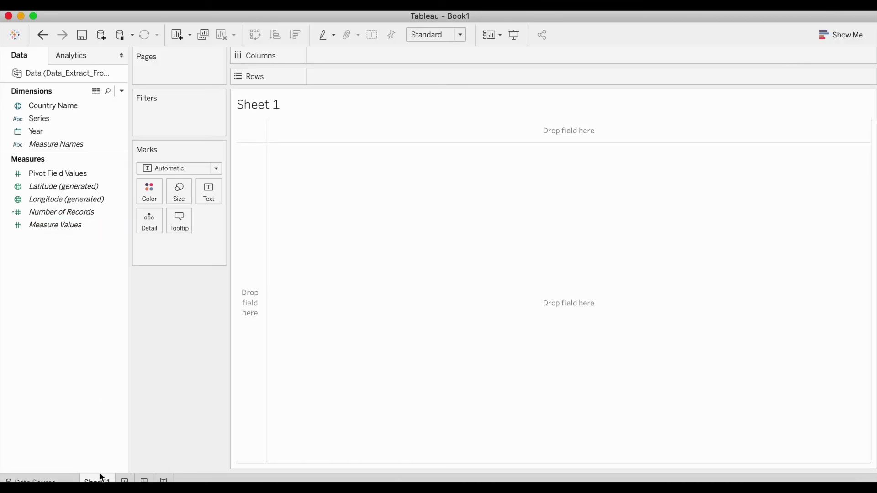
pyautogui.click(41, 109)
pyautogui.click(97, 92)
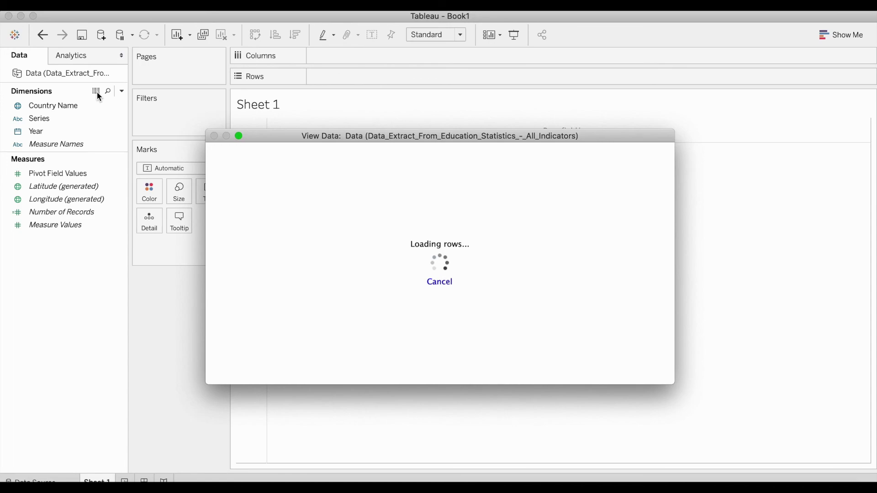
pyautogui.click(214, 136)
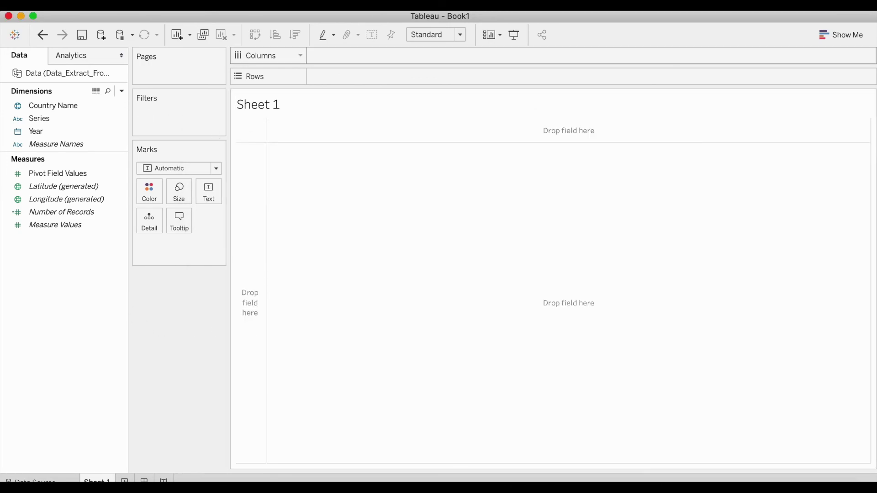